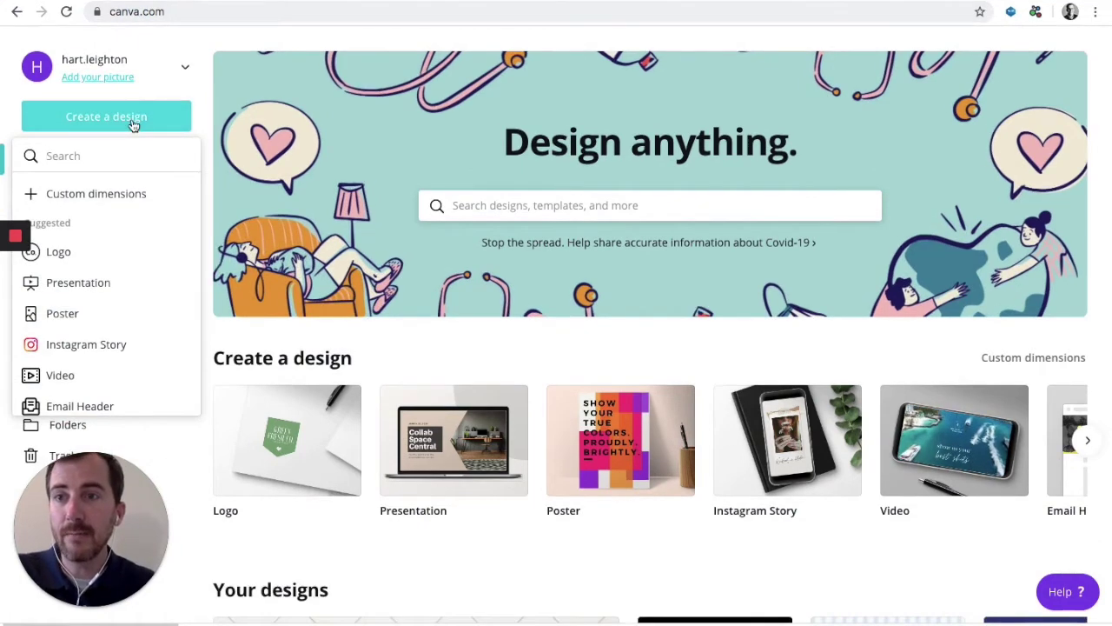
Start a new blank Logo design from the Create a design list.
left_click(132, 155)
left_click(133, 121)
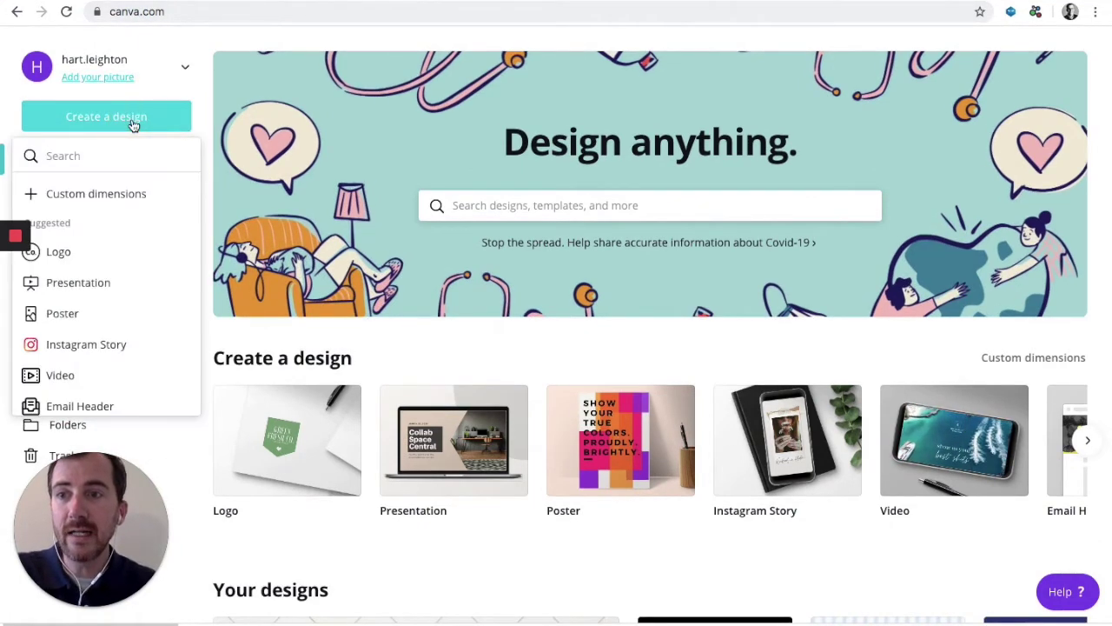
left_click(68, 256)
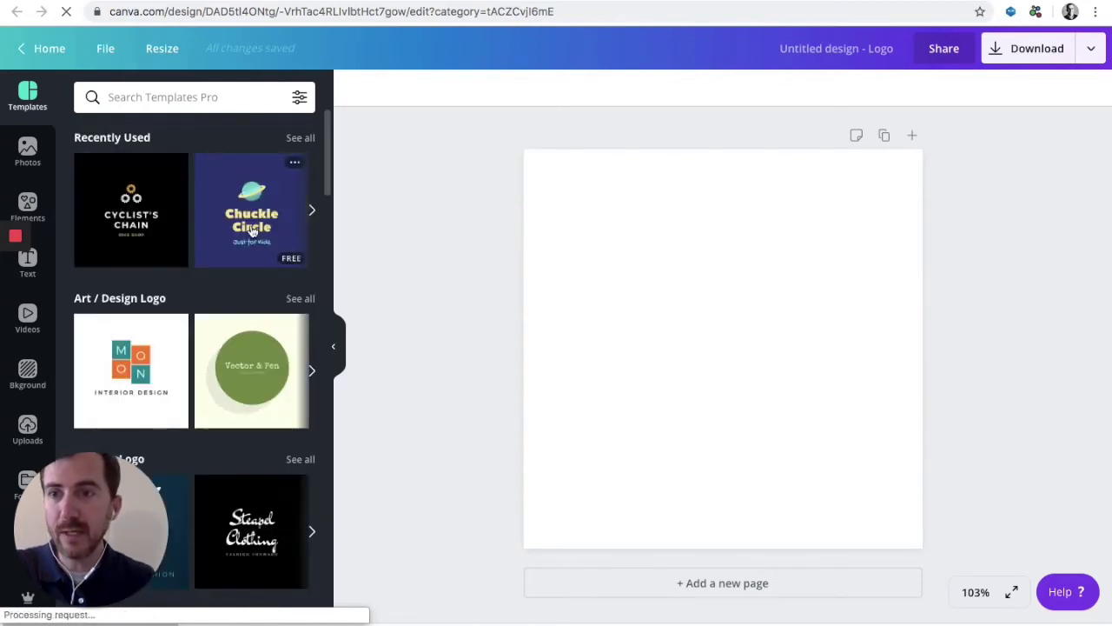
Apply the Cyclist's Chain template from Recently Used to the blank logo.
scroll(223, 356, "down", 8)
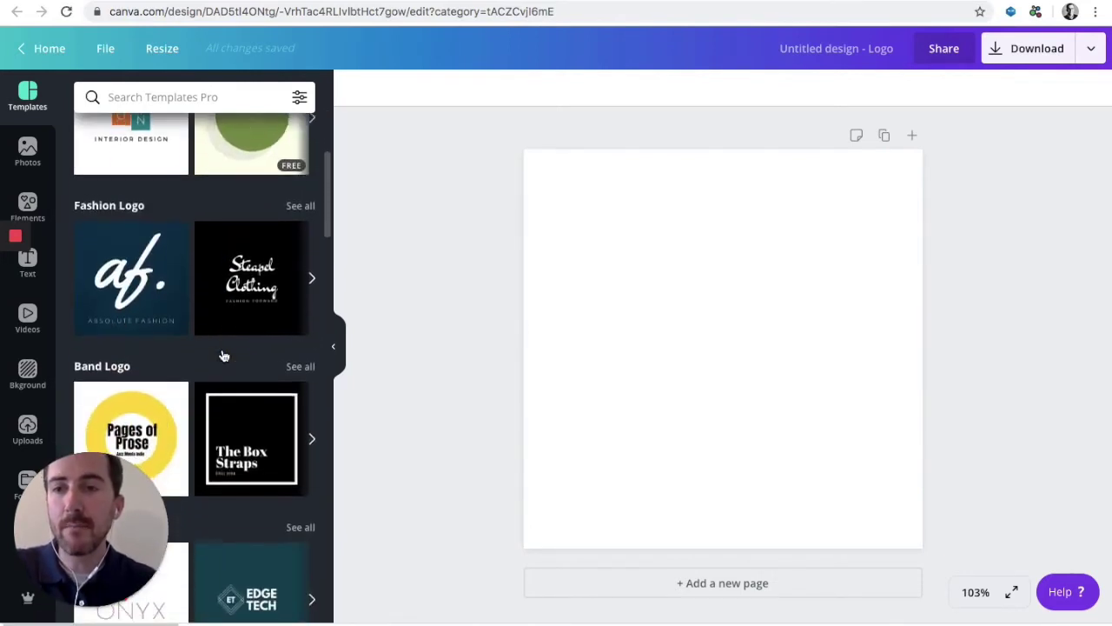
scroll(223, 356, "down", 3)
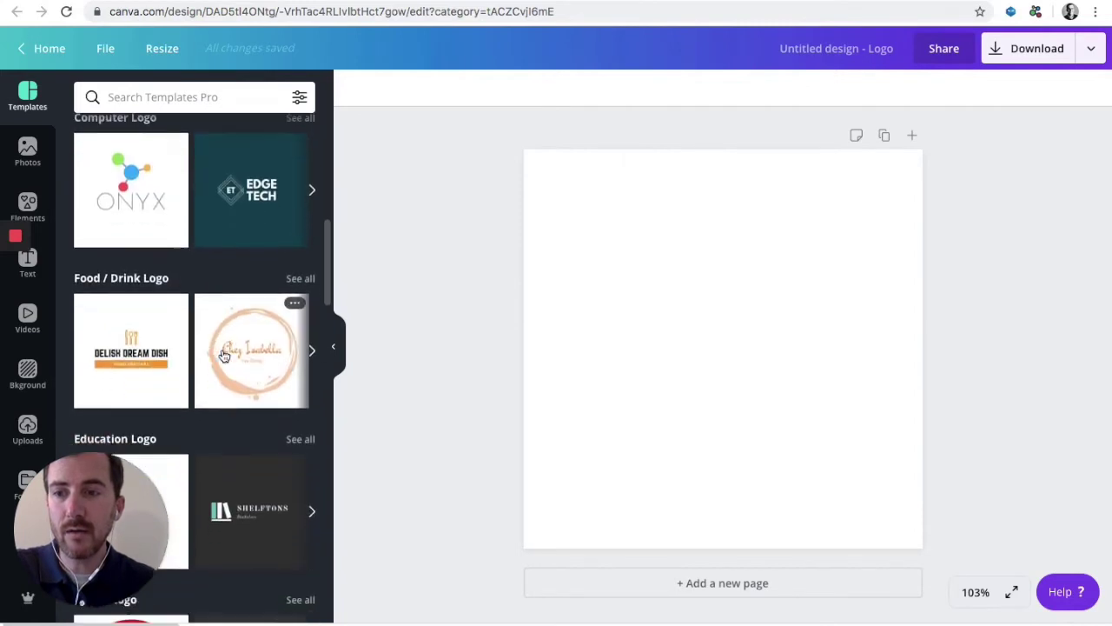
scroll(224, 356, "up", 1)
scroll(223, 356, "up", 10)
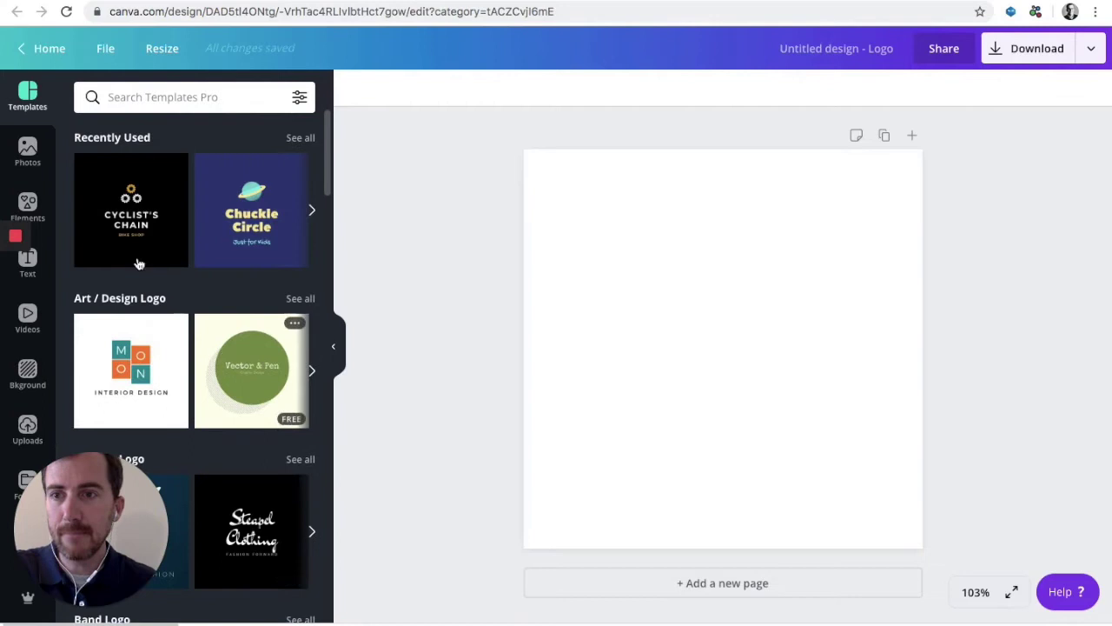
left_click(130, 198)
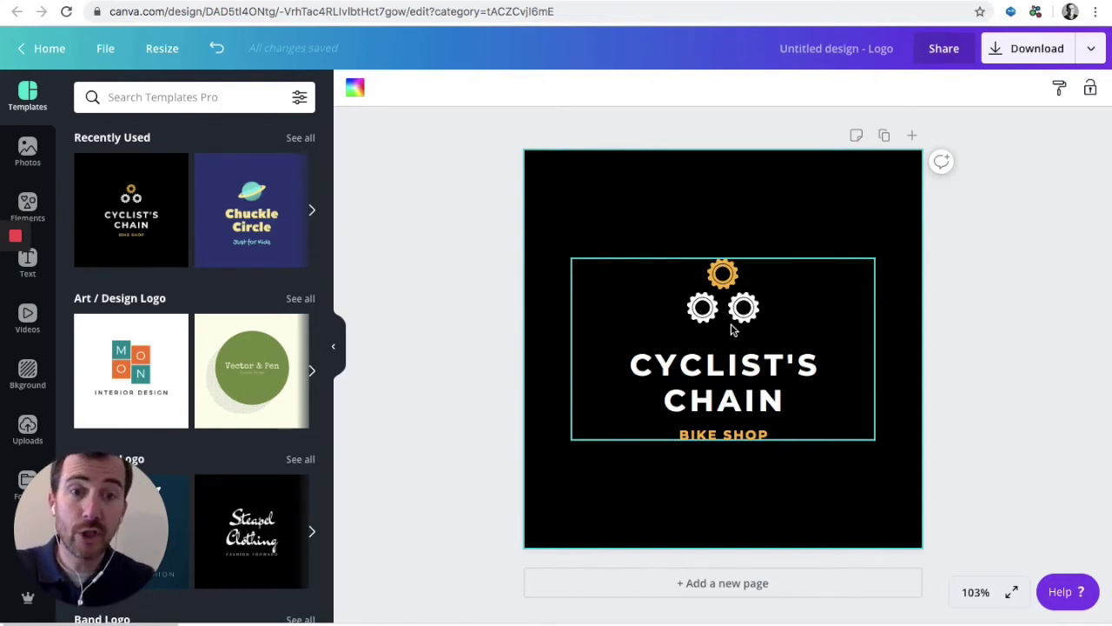
Replace the CYCLIST'S CHAIN title with CHEF'S CORNER.
left_click(737, 368)
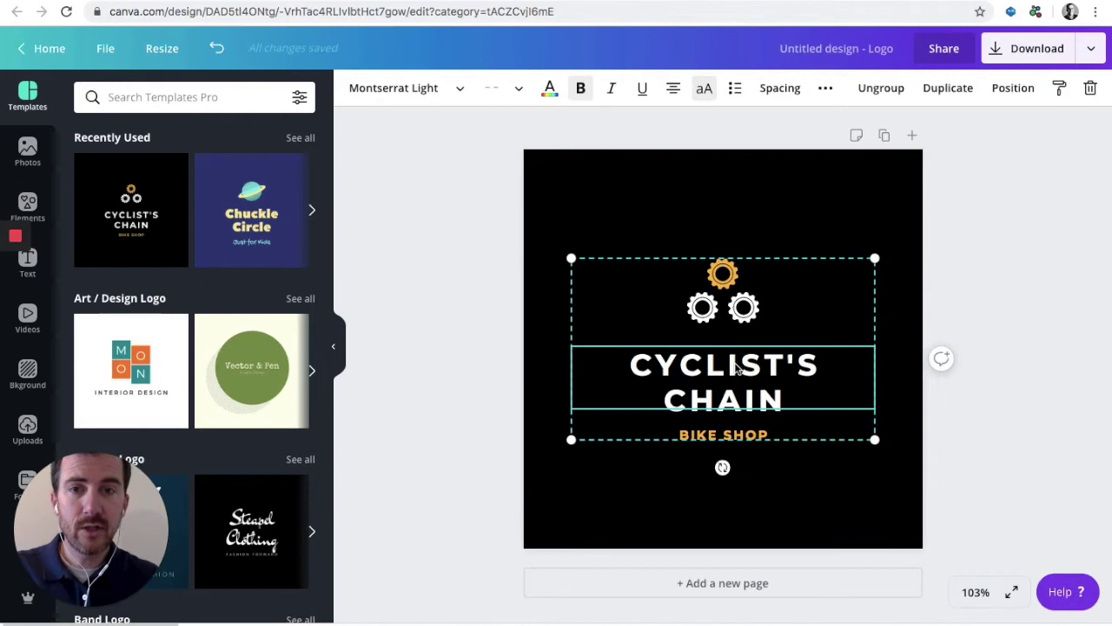
double_click(785, 391)
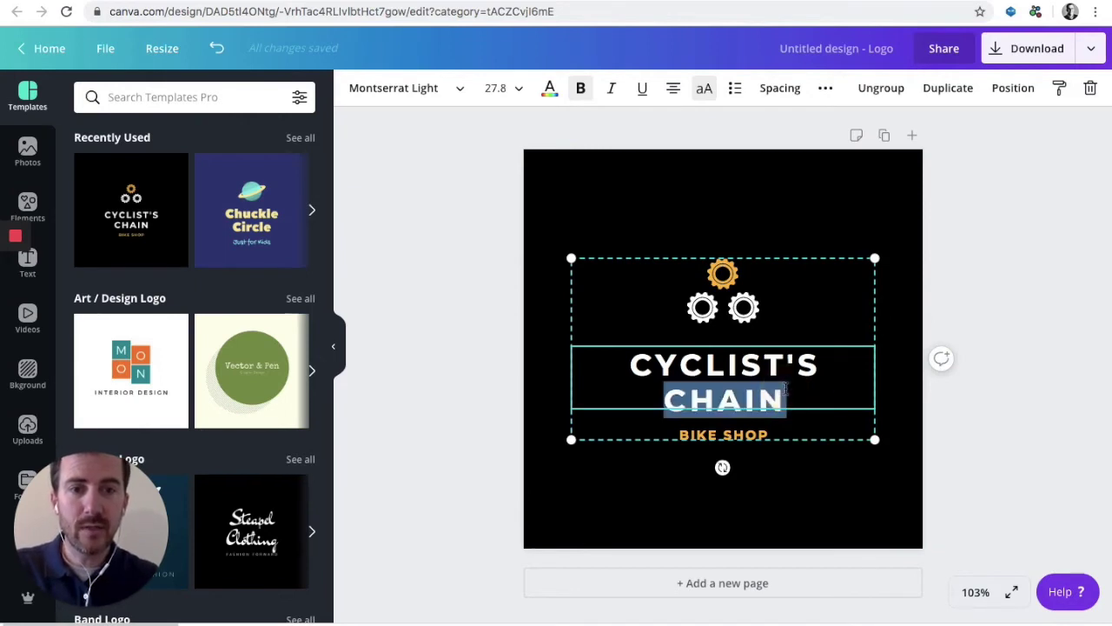
left_click(785, 390)
left_click_drag(785, 390, 629, 356)
type("CHEF")
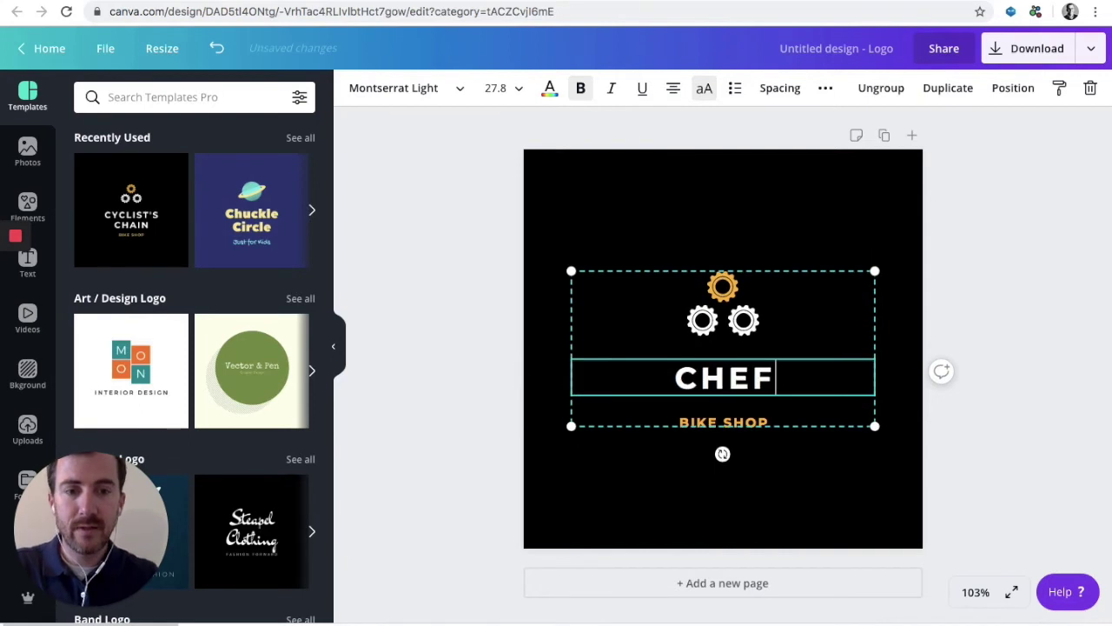
type("'S CORNER")
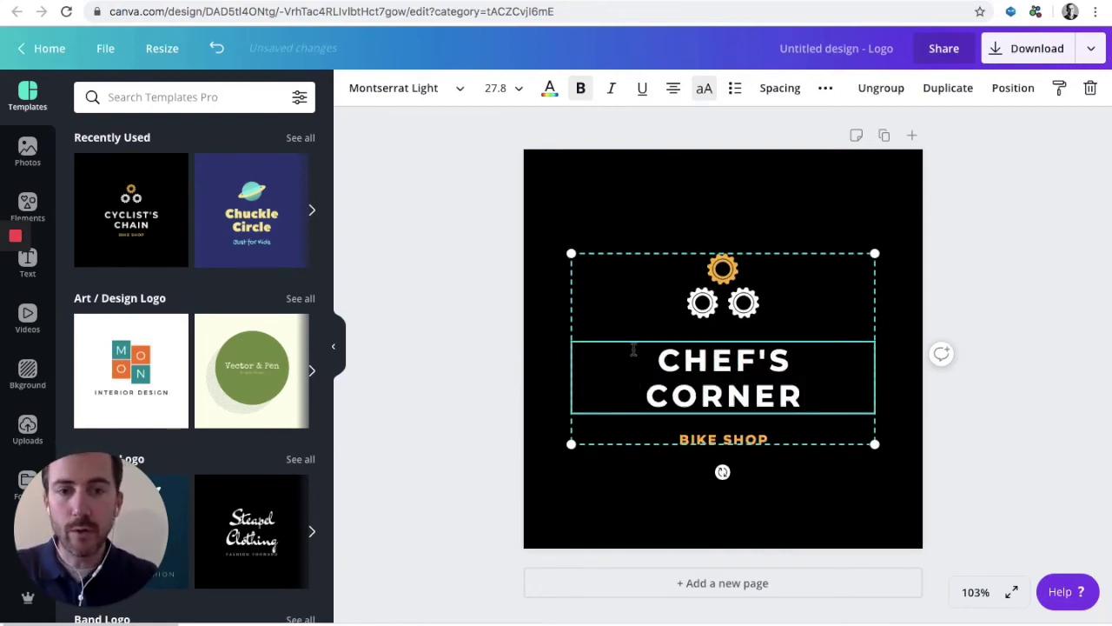
Change the BIKE SHOP subtitle to TIPS FOR HAPPIER COOKING.
left_click(725, 439)
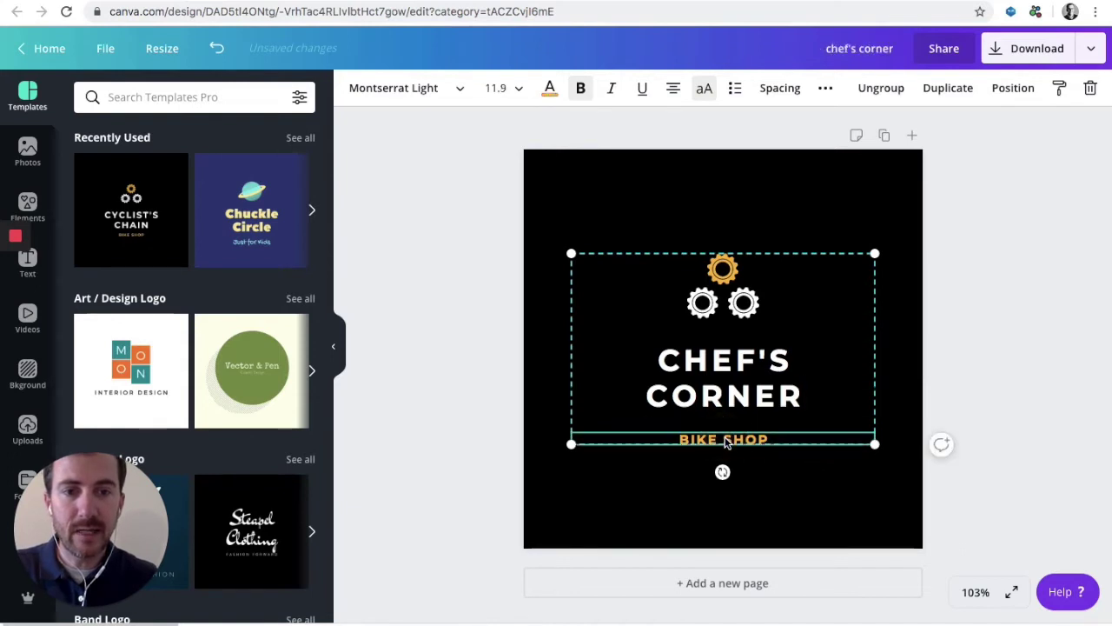
double_click(725, 439)
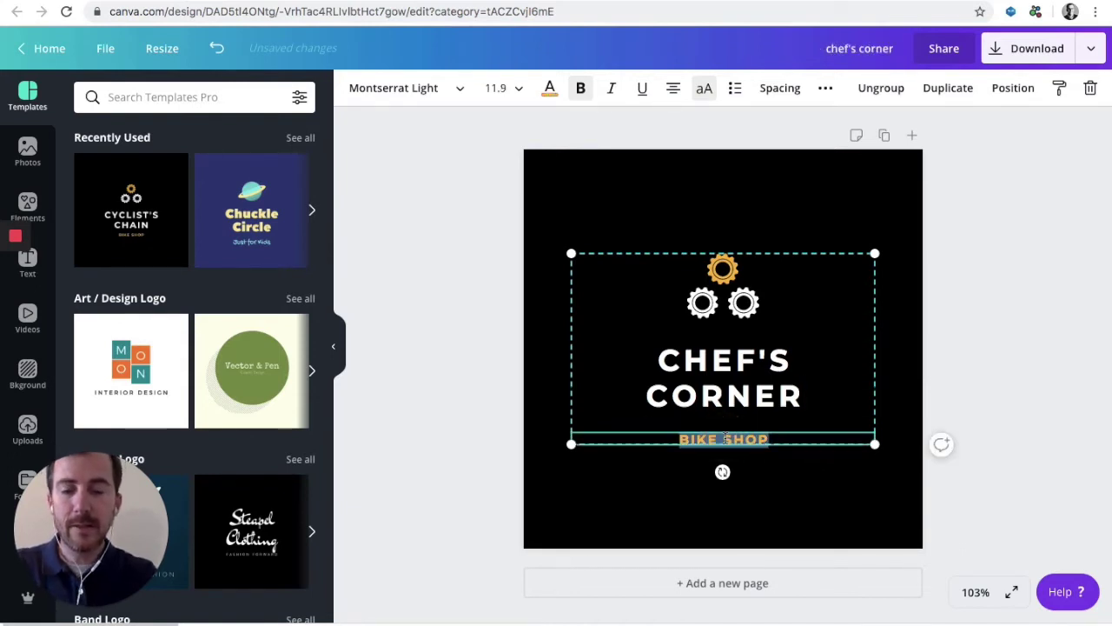
type("TIPS FOR ")
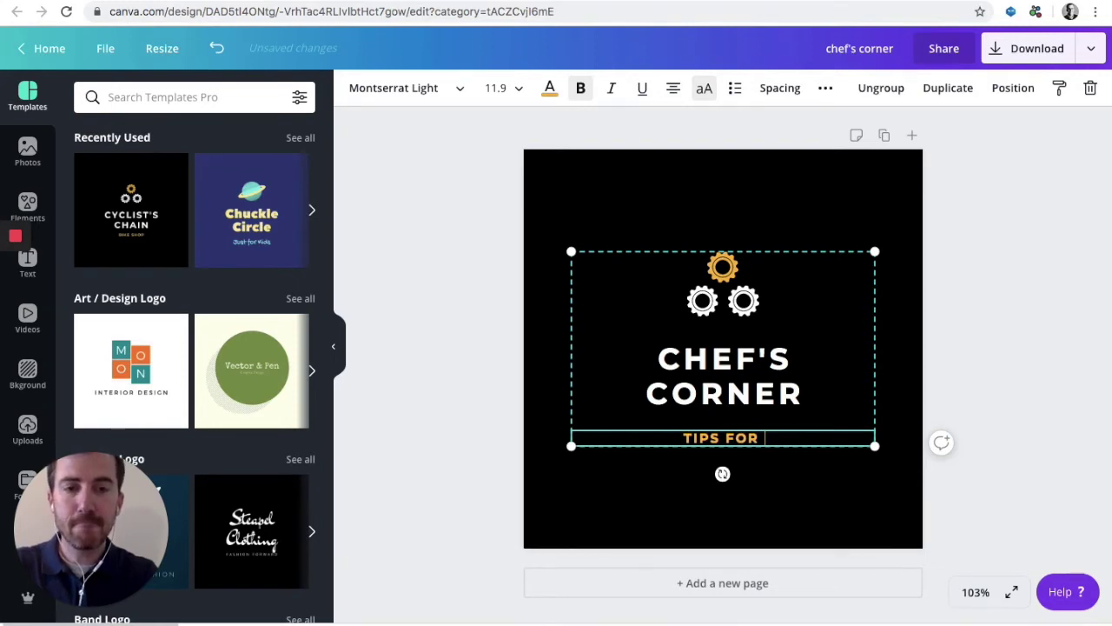
type("HAPPIER ")
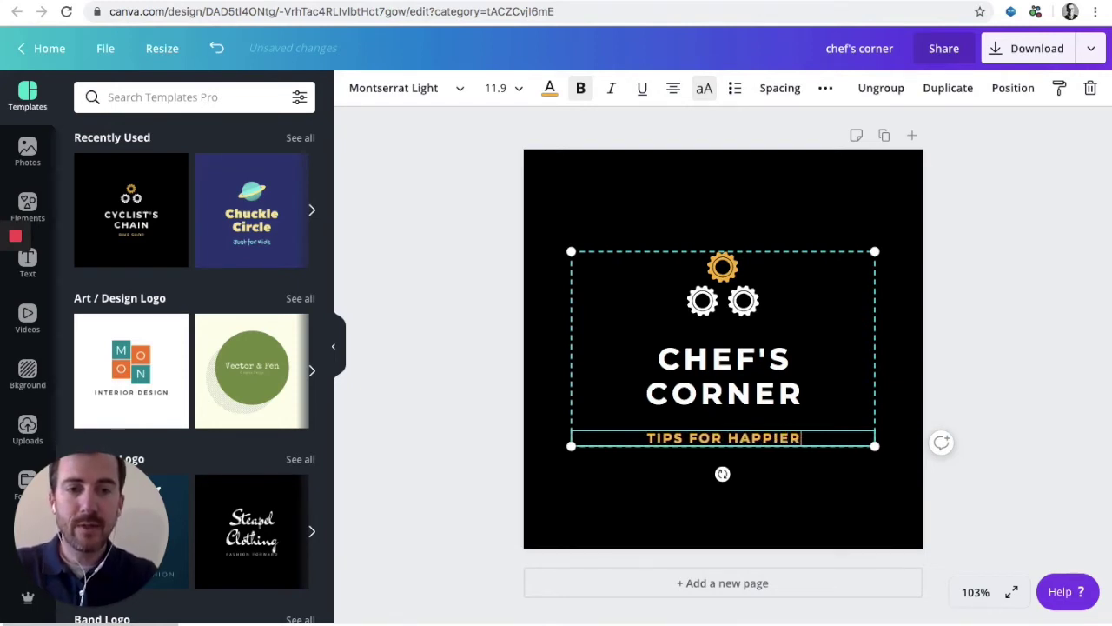
type("COOKING")
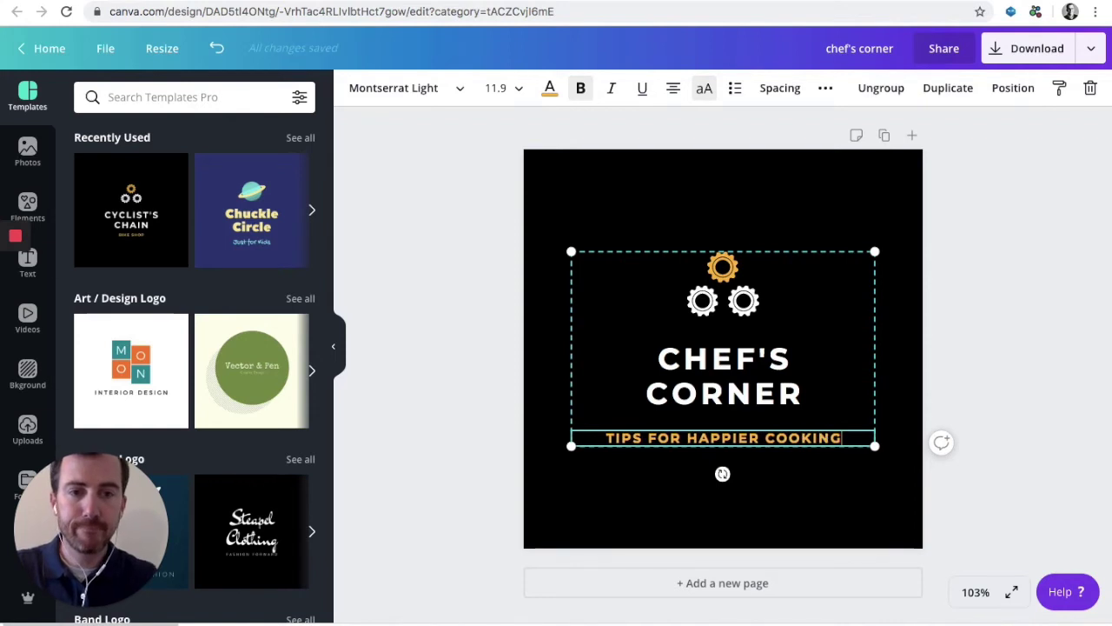
Delete the two white gears and the orange gear from the logo.
left_click(734, 299)
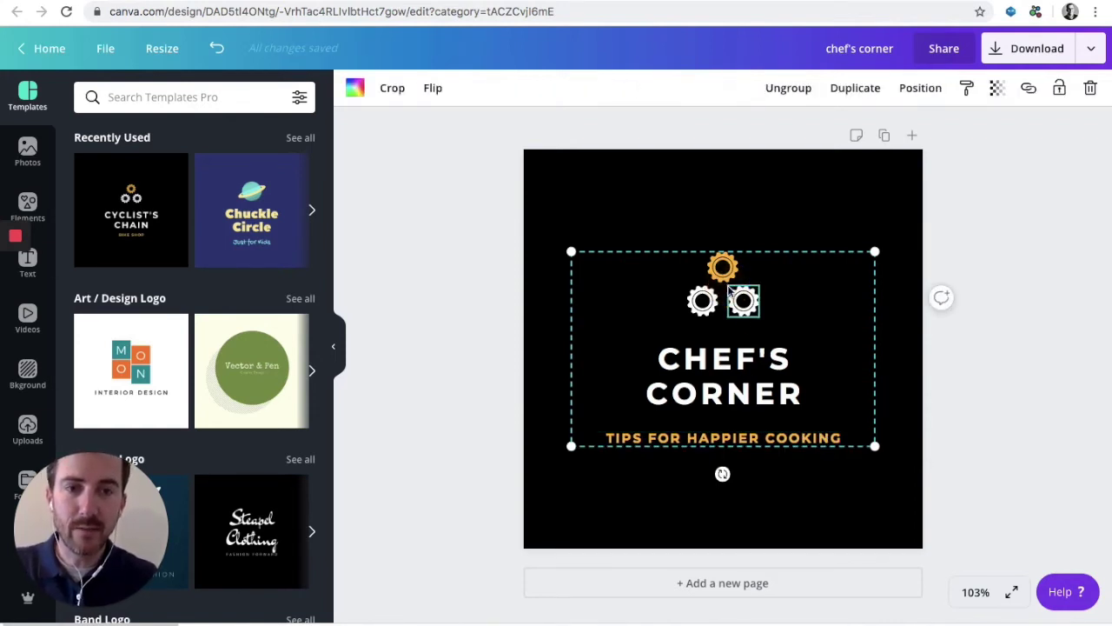
key("Delete")
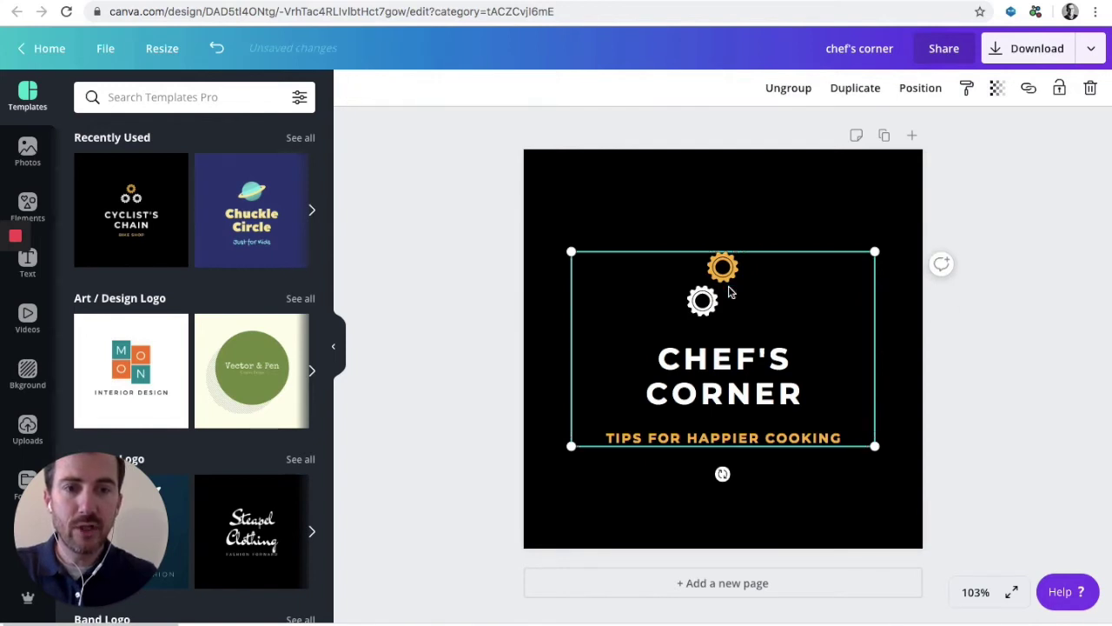
key("Delete")
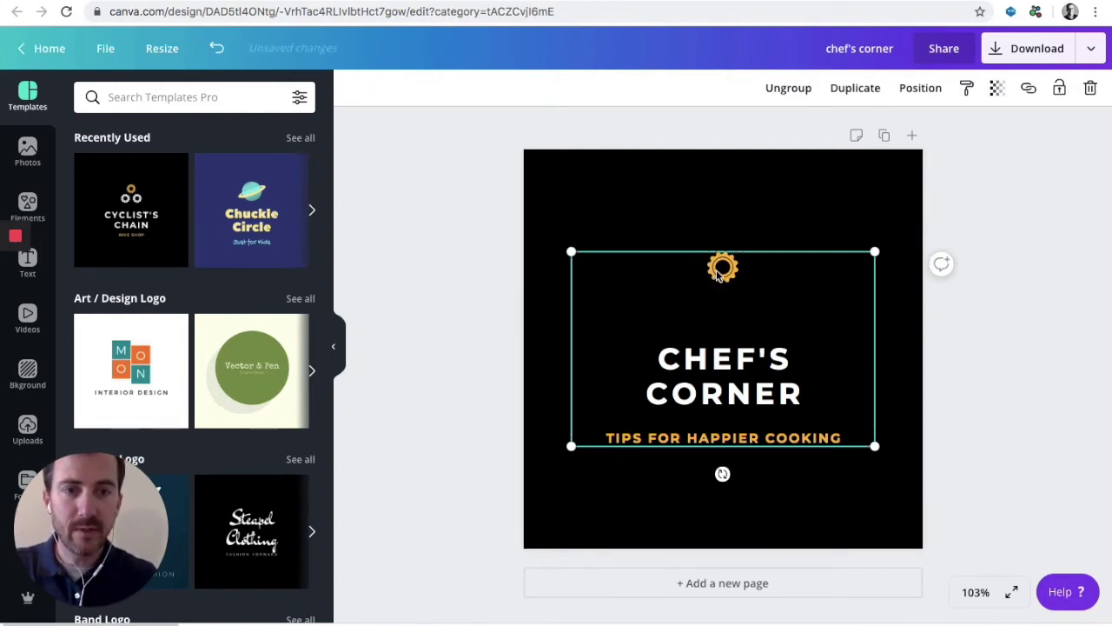
left_click(718, 275)
key("Delete")
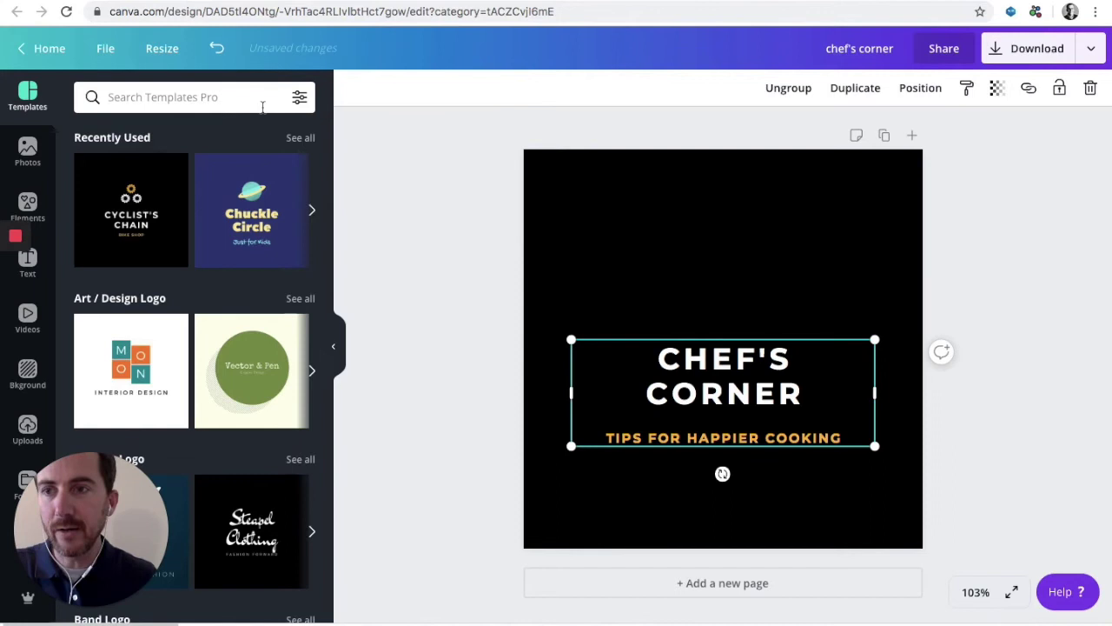
Search the Elements library for kitchen graphics.
left_click(34, 204)
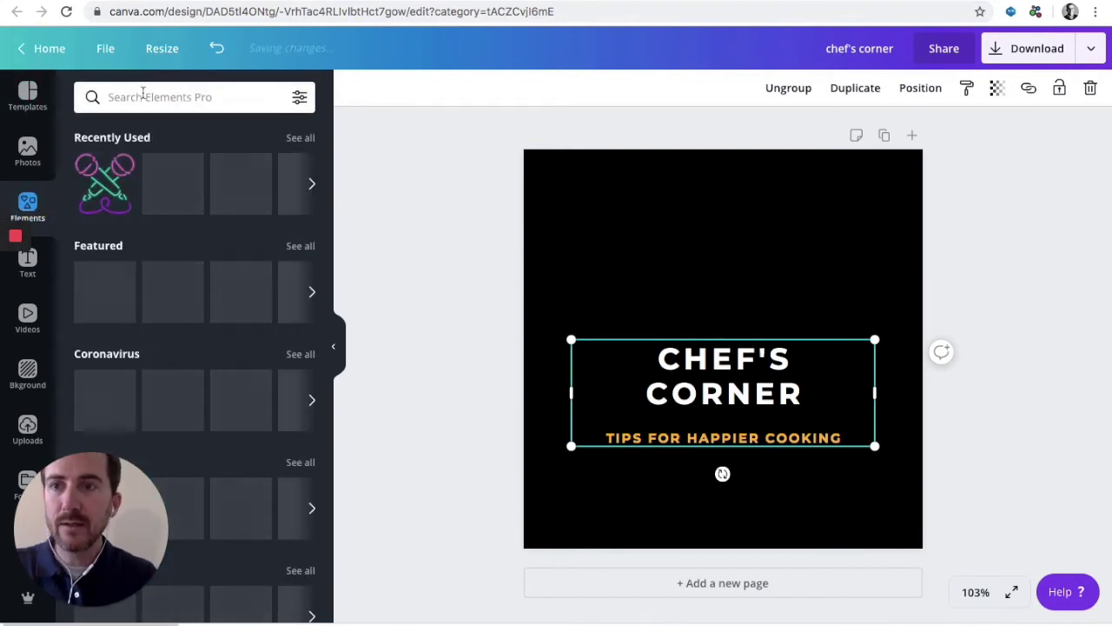
left_click(142, 94)
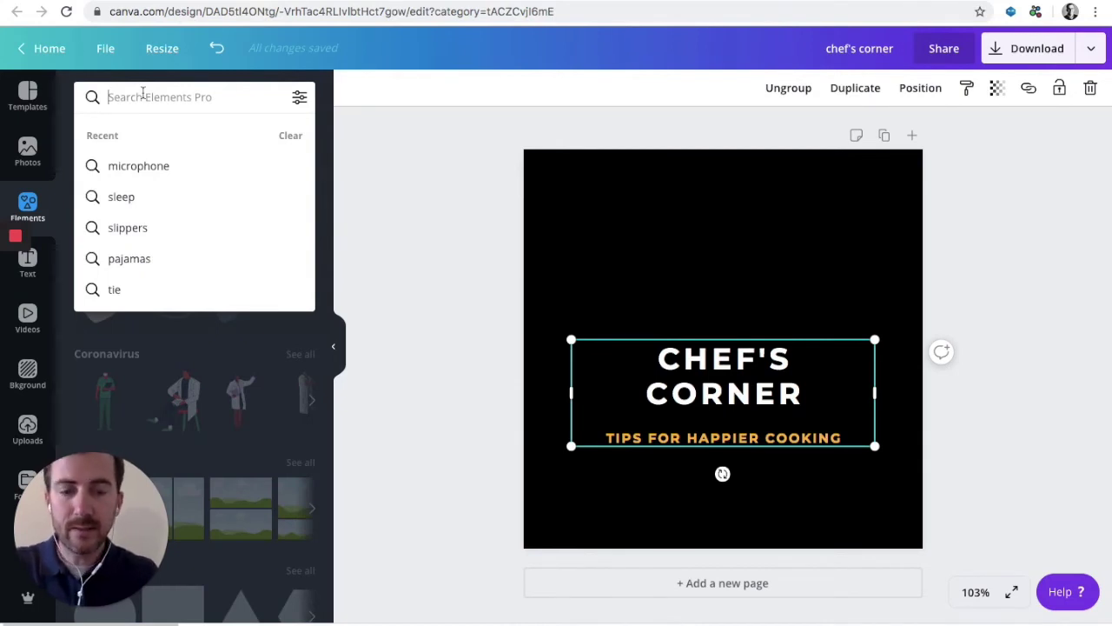
type("kitchen")
key("Return")
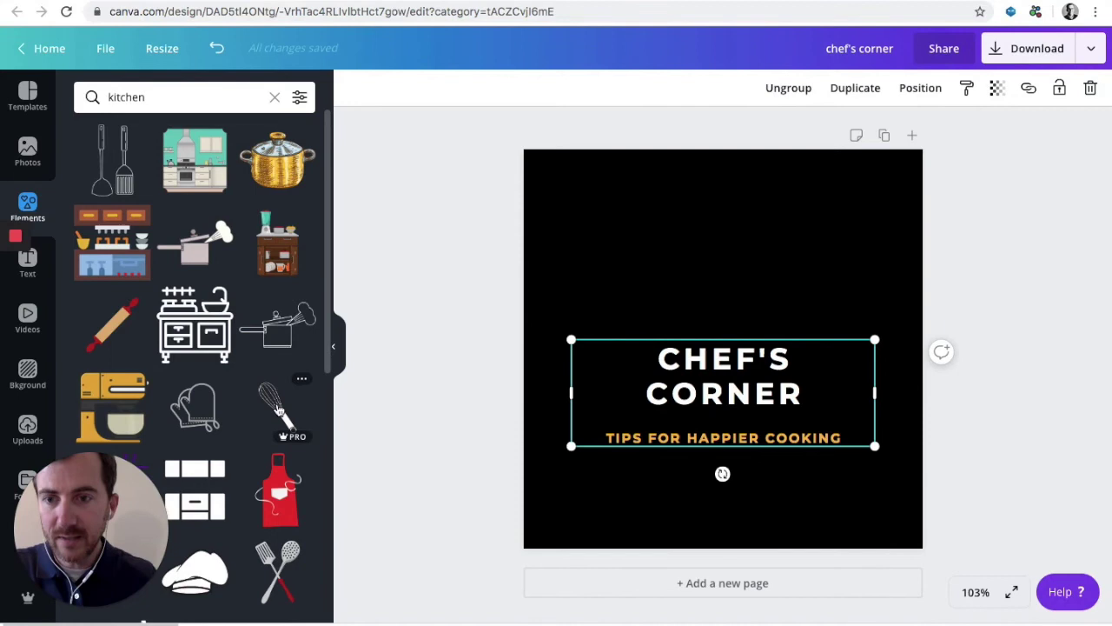
Add the white whisk, shrink it to about 319 × 319, and centre it above the title.
left_click_drag(278, 408, 648, 248)
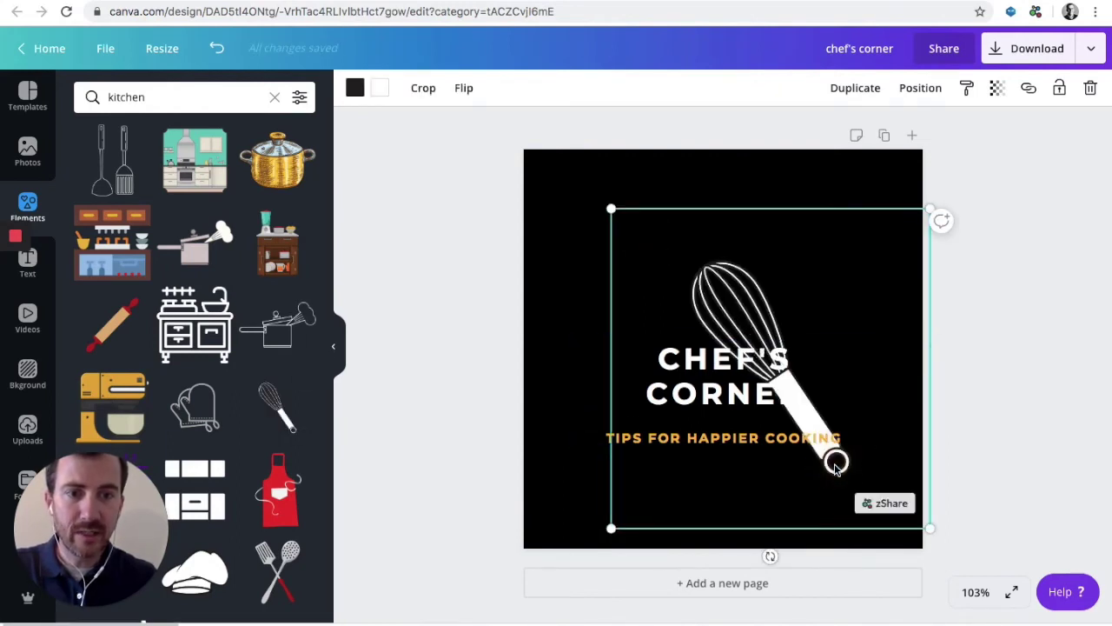
left_click_drag(753, 324, 686, 235)
left_click_drag(863, 446, 723, 339)
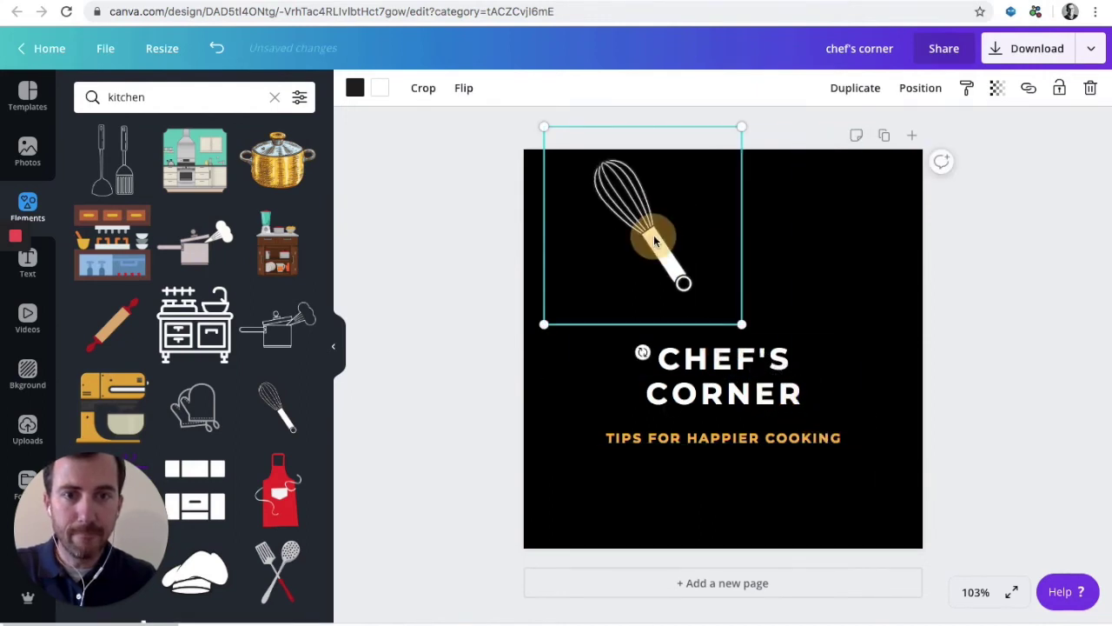
left_click_drag(722, 277, 722, 276)
left_click(464, 290)
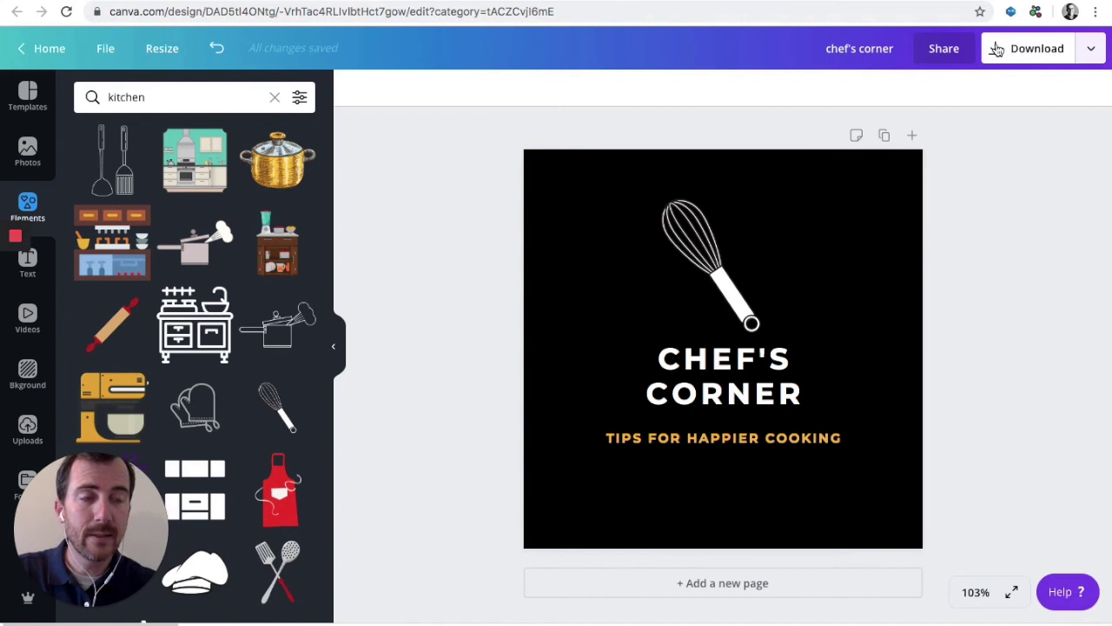
Download the logo as a 500 × 500 px PNG file.
left_click(996, 49)
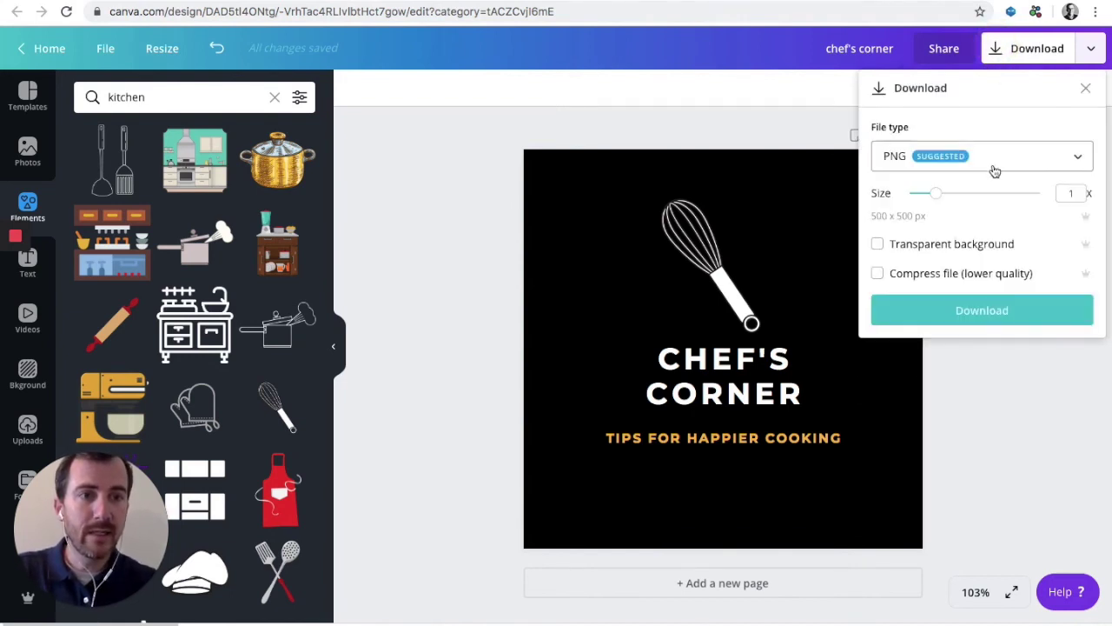
left_click(999, 166)
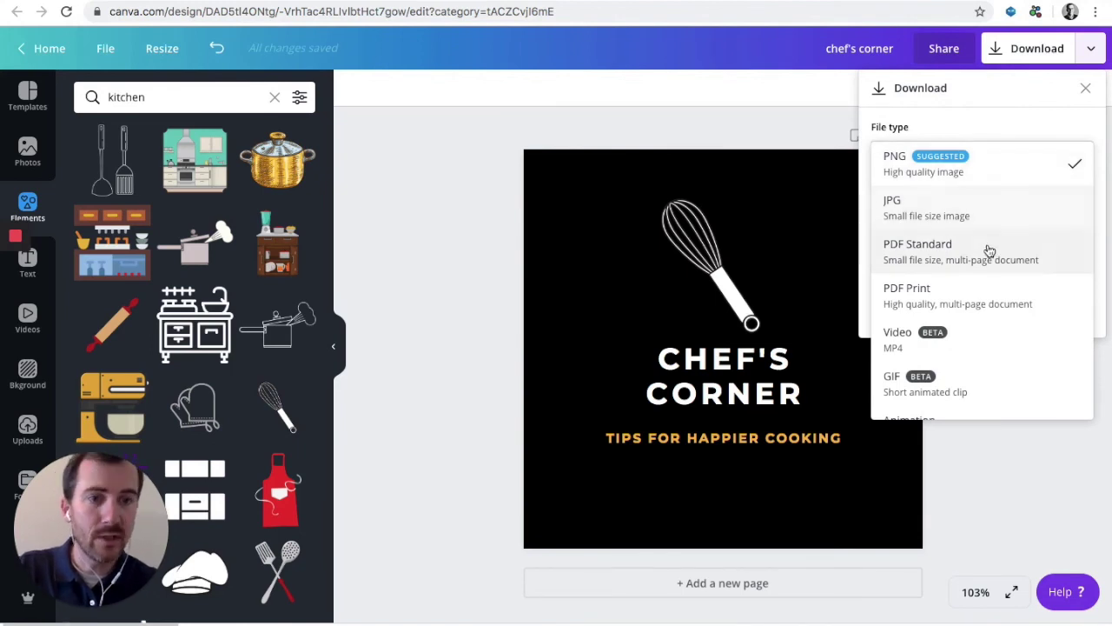
left_click(995, 177)
left_click(984, 311)
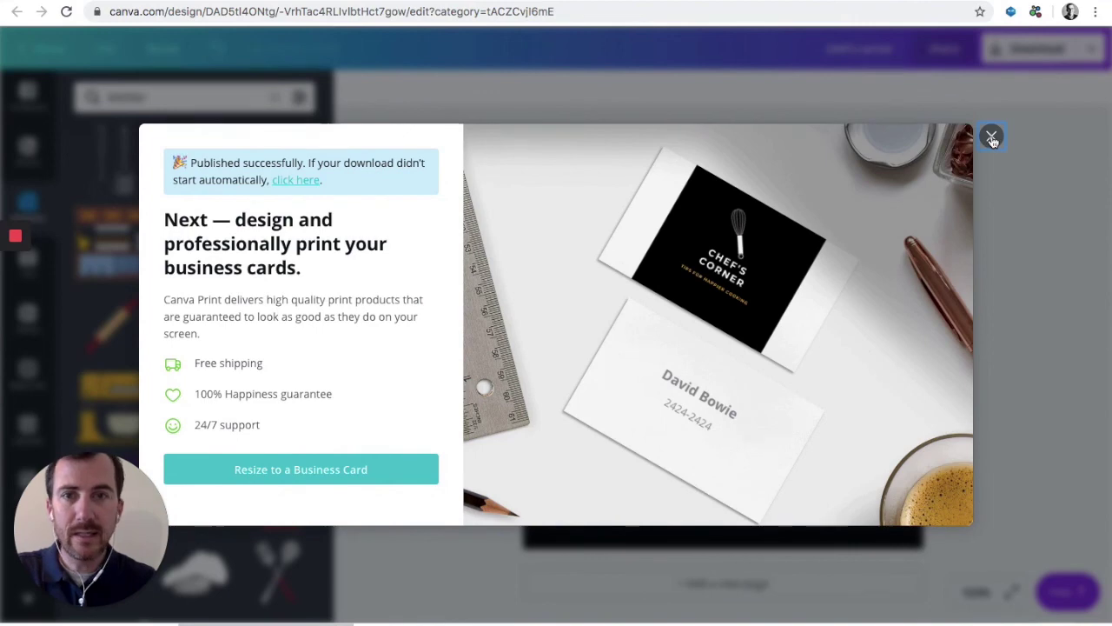
Dismiss the business card print offer to return to the finished logo.
left_click(992, 137)
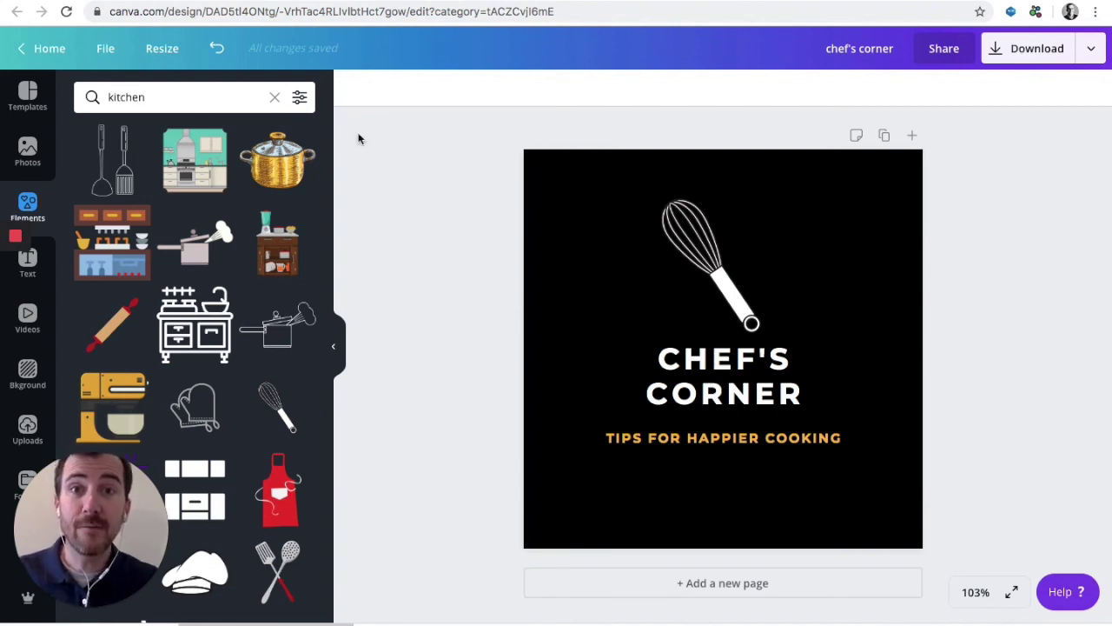
mouse_move(17, 239)
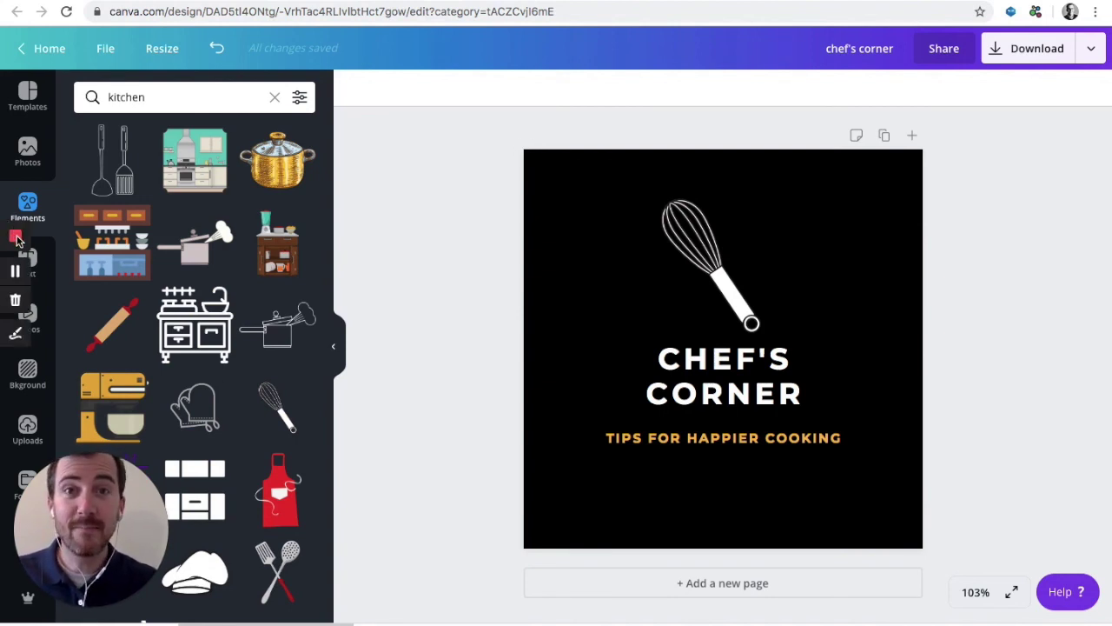